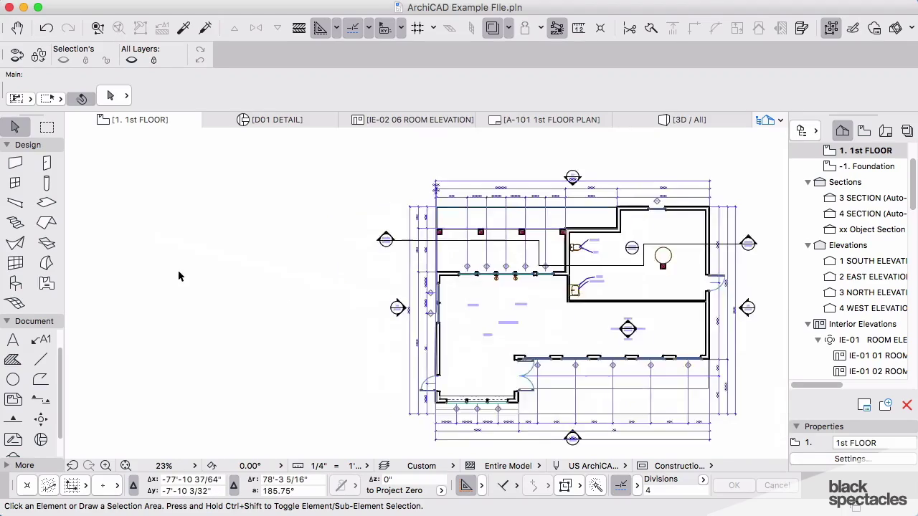
Pan to a blank area beside the 1st floor plan and pick the Wall tool
{"action": "middle_click_drag", "start_coordinate": [372, 288], "coordinate": [523, 300]}
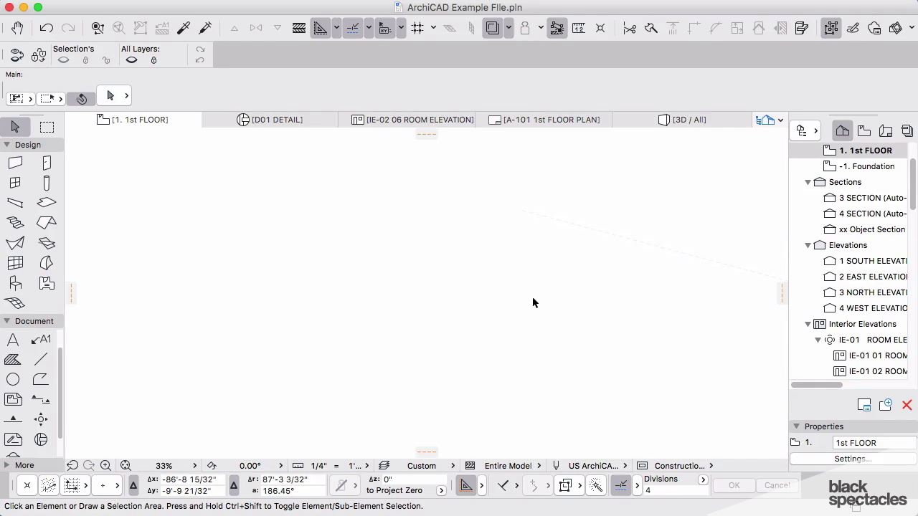
{"action": "left_click", "coordinate": [15, 164]}
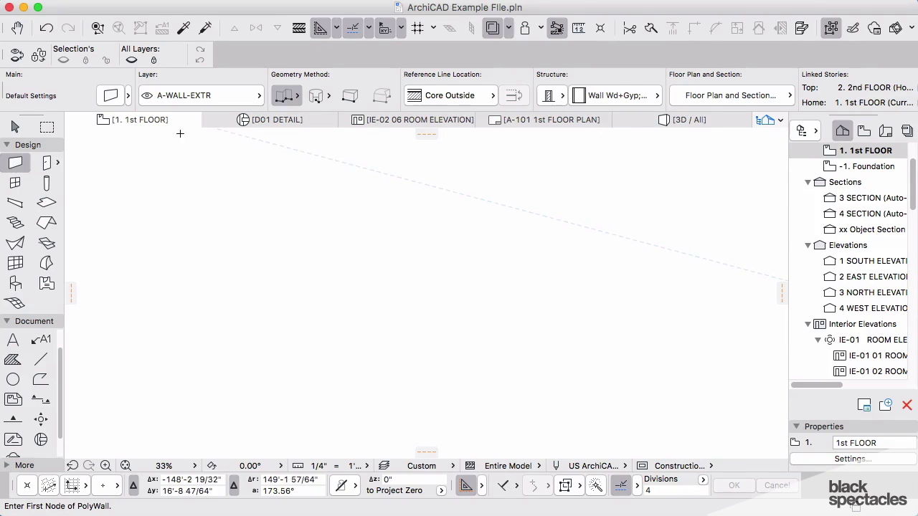
Draw a 40' by 20' rectangle of walls using the Rectangle geometry method
{"action": "left_click", "coordinate": [287, 99]}
{"action": "left_click", "coordinate": [356, 107]}
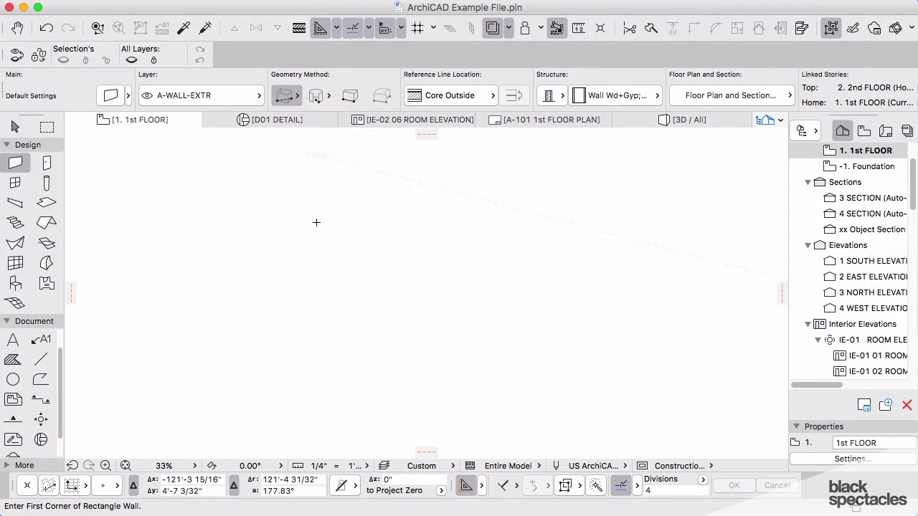
{"action": "scroll", "coordinate": [316, 226], "scroll_direction": "down", "scroll_amount": 3}
{"action": "middle_click_drag", "start_coordinate": [311, 232], "coordinate": [427, 254]}
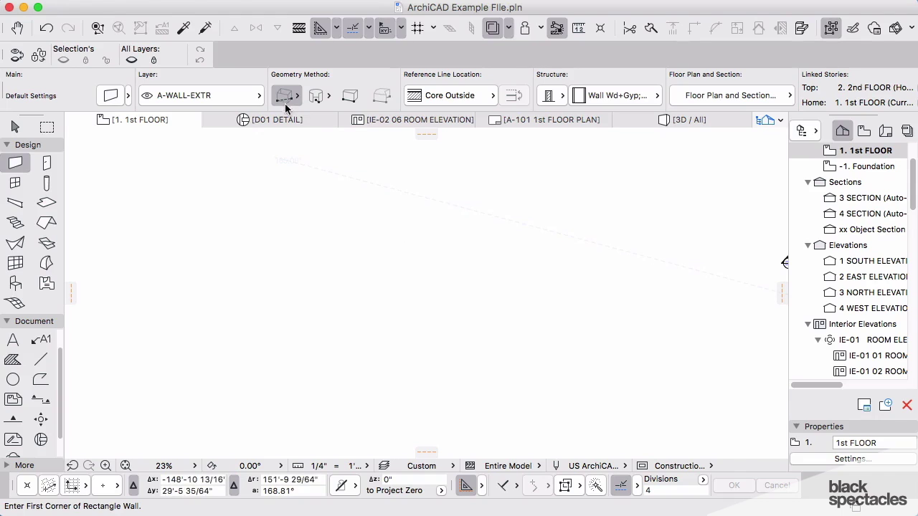
{"action": "left_click", "coordinate": [286, 304]}
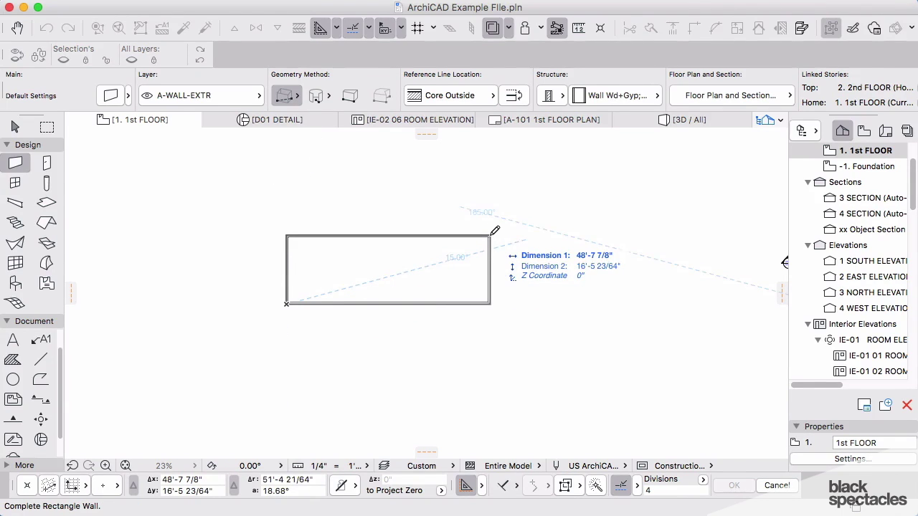
{"action": "type", "text": "40"}
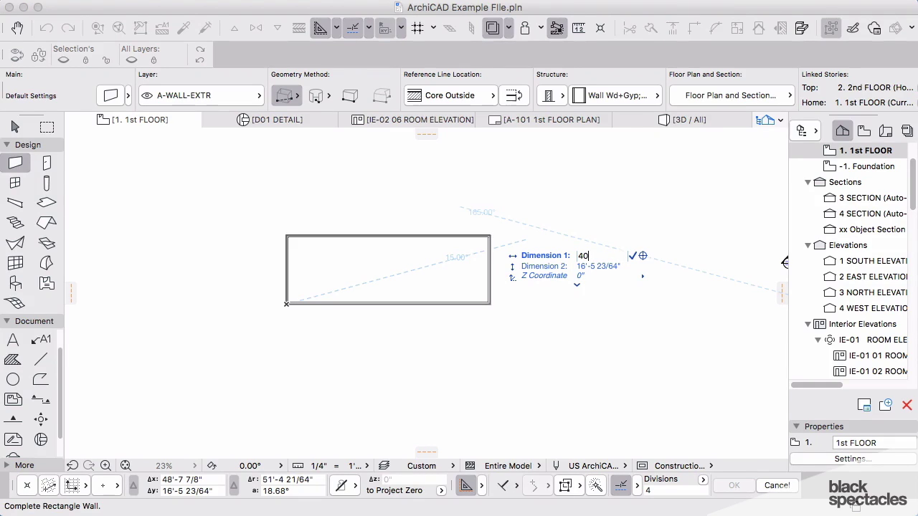
{"action": "key", "text": "Tab"}
{"action": "type", "text": "20"}
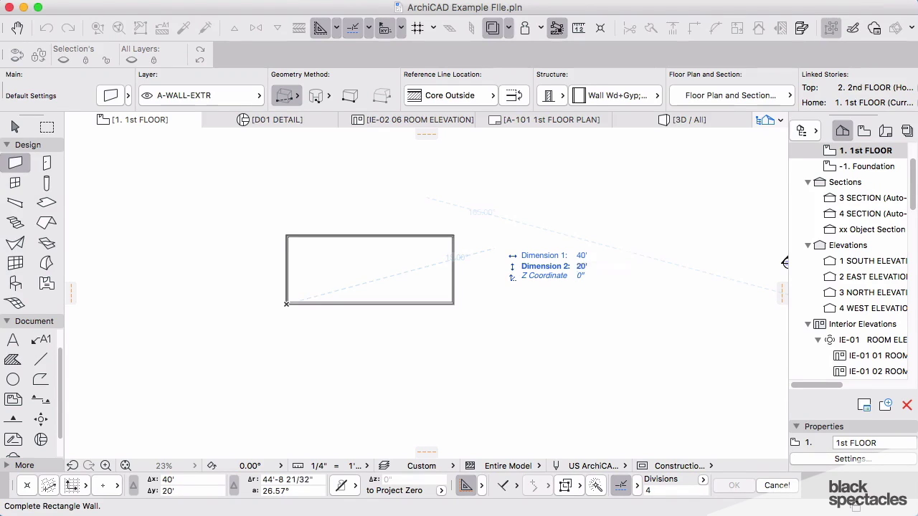
{"action": "key", "text": "Return"}
{"action": "scroll", "coordinate": [335, 307], "scroll_direction": "up", "scroll_amount": 3}
{"action": "scroll", "coordinate": [385, 255], "scroll_direction": "up", "scroll_amount": 2}
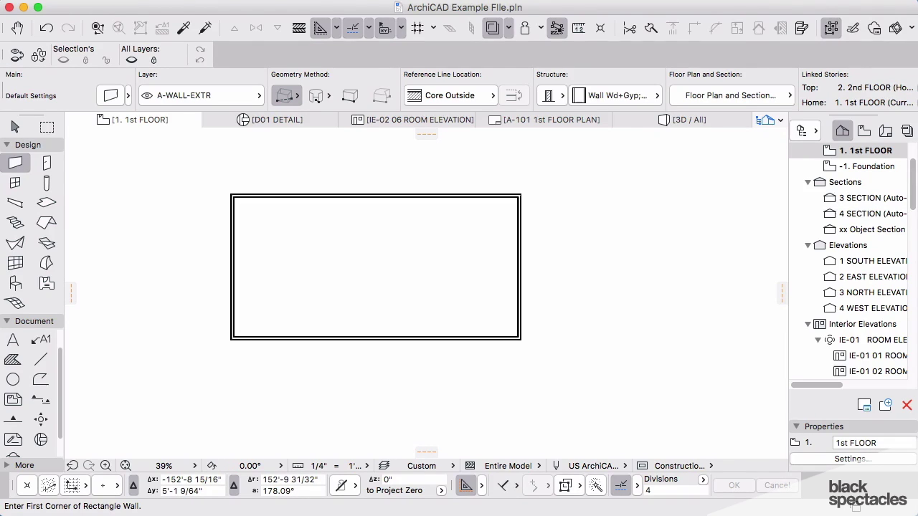
Draw a narrower wall rectangle overlapping the bottom edge of the large one
{"action": "left_click", "coordinate": [328, 314]}
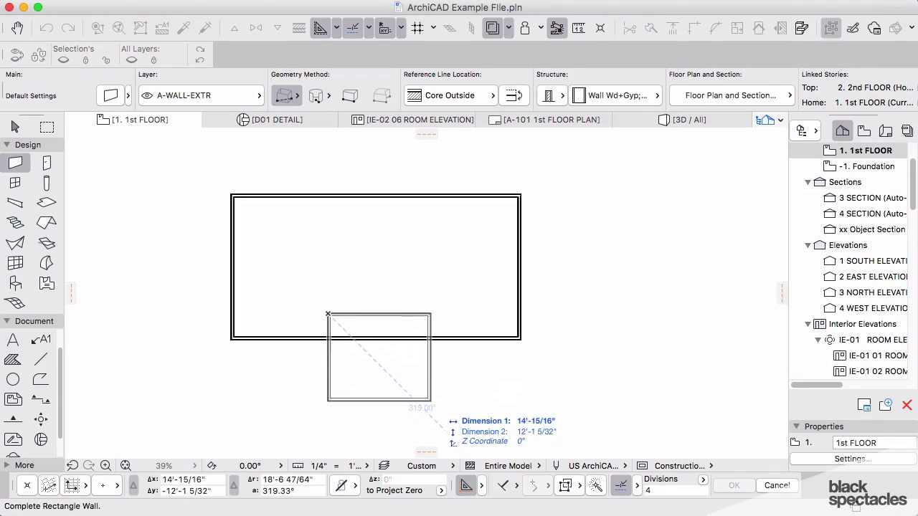
{"action": "scroll", "coordinate": [431, 400], "scroll_direction": "down", "scroll_amount": 3}
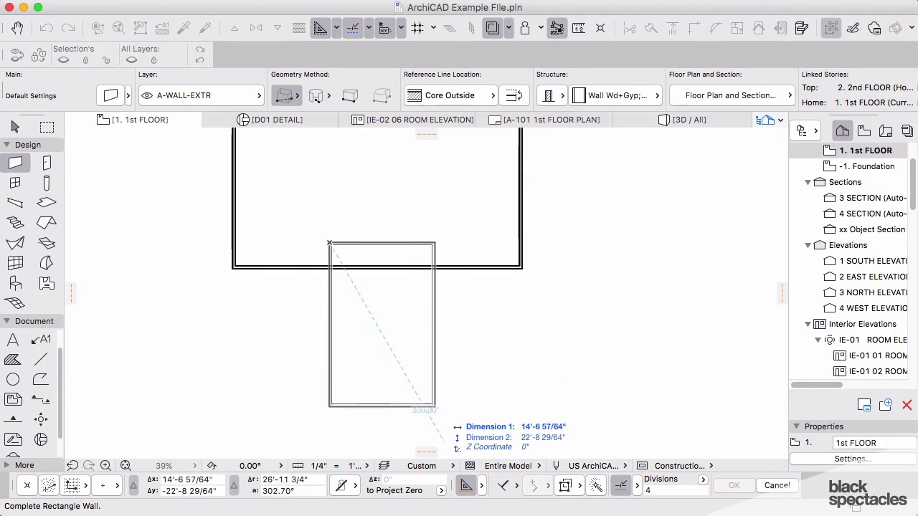
{"action": "key", "text": "Escape"}
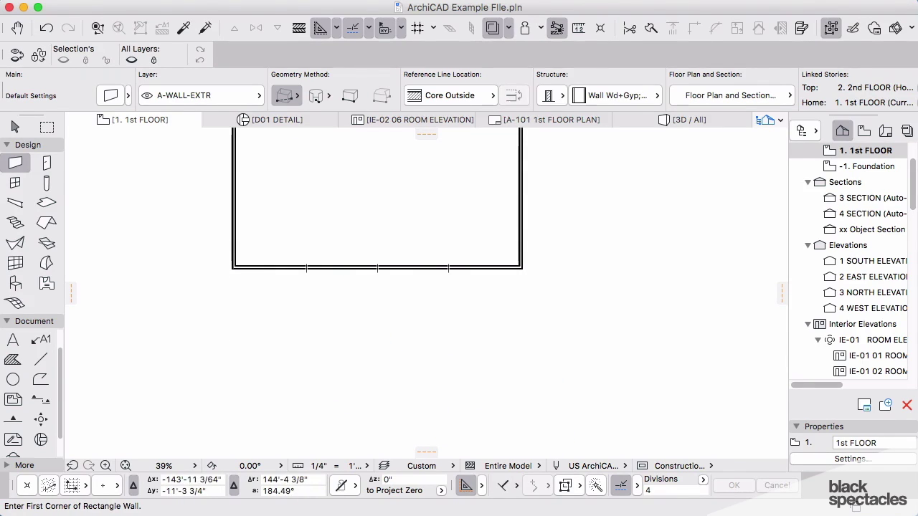
{"action": "left_click", "coordinate": [306, 269]}
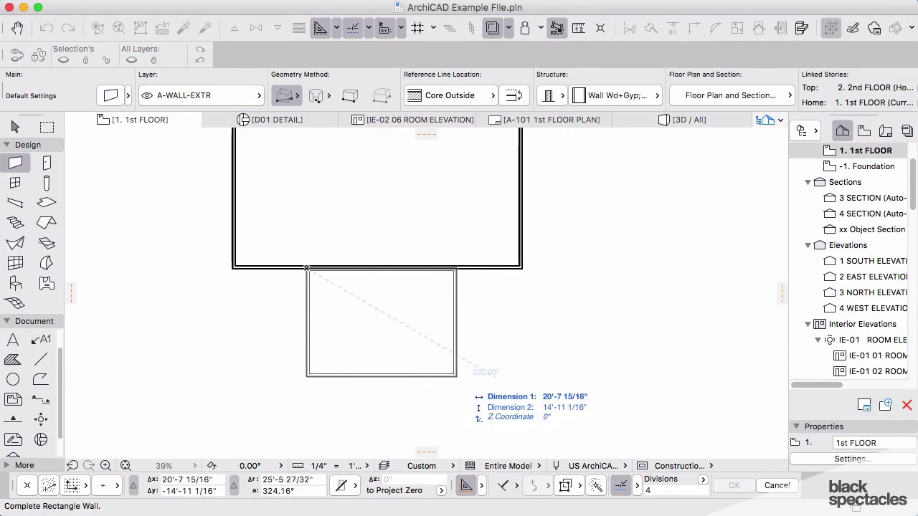
{"action": "key", "text": "Escape"}
{"action": "left_click", "coordinate": [323, 243]}
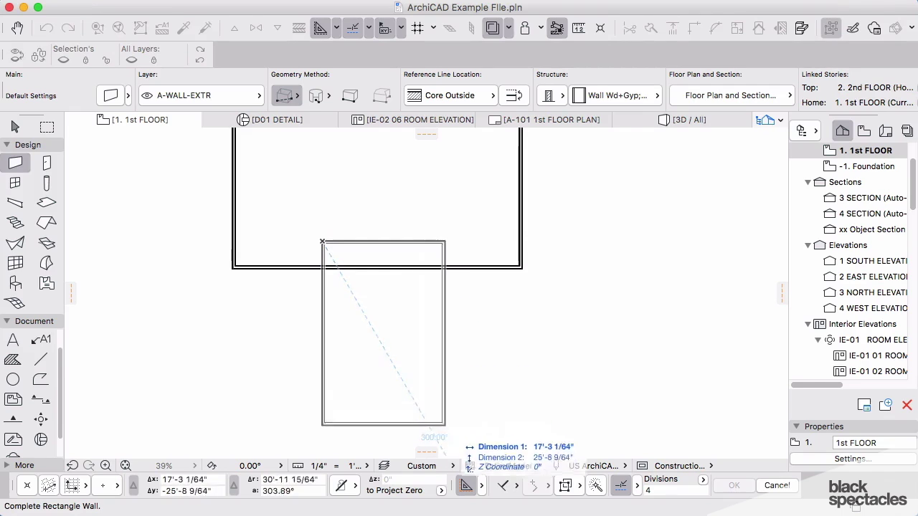
{"action": "left_click", "coordinate": [452, 429]}
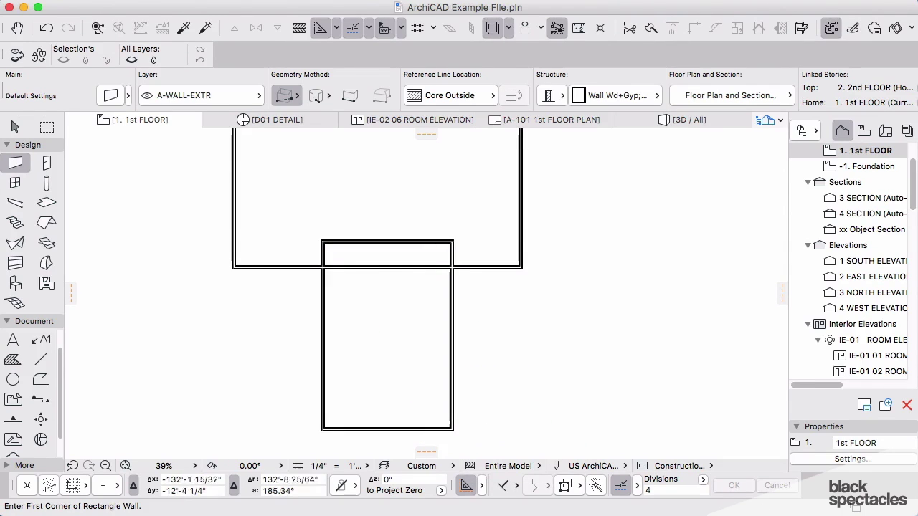
Draw a second narrower wall rectangle overlapping the top edge, completing the cross shape
{"action": "scroll", "coordinate": [372, 293], "scroll_direction": "down", "scroll_amount": 2}
{"action": "left_click", "coordinate": [294, 175]}
{"action": "left_click", "coordinate": [360, 257]}
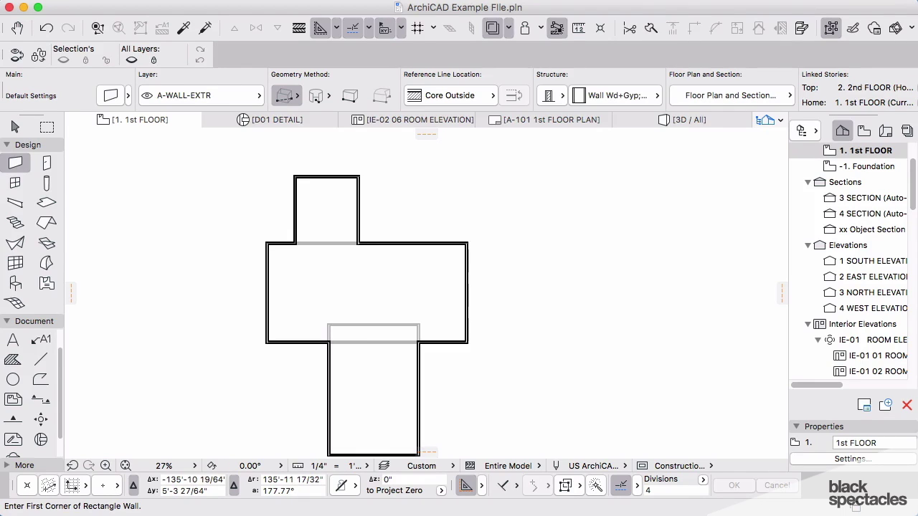
{"action": "scroll", "coordinate": [350, 260], "scroll_direction": "down", "scroll_amount": 2}
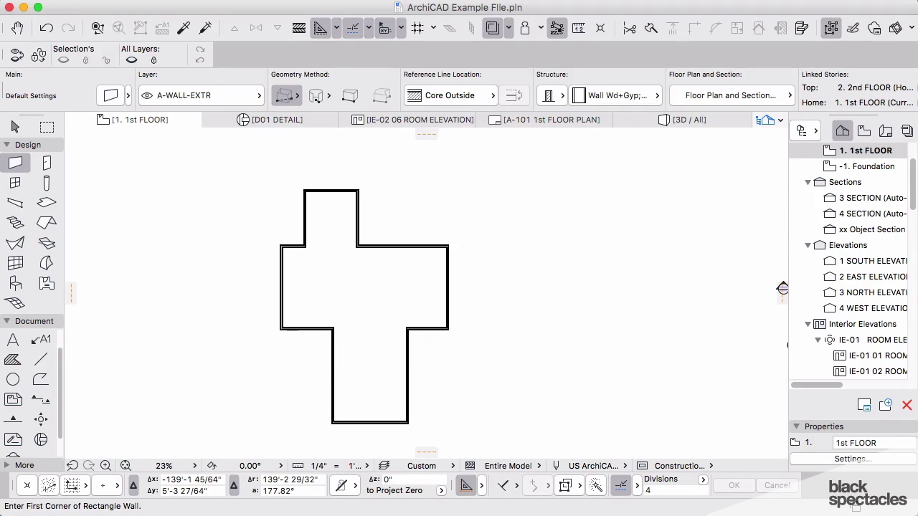
{"action": "left_click", "coordinate": [48, 223]}
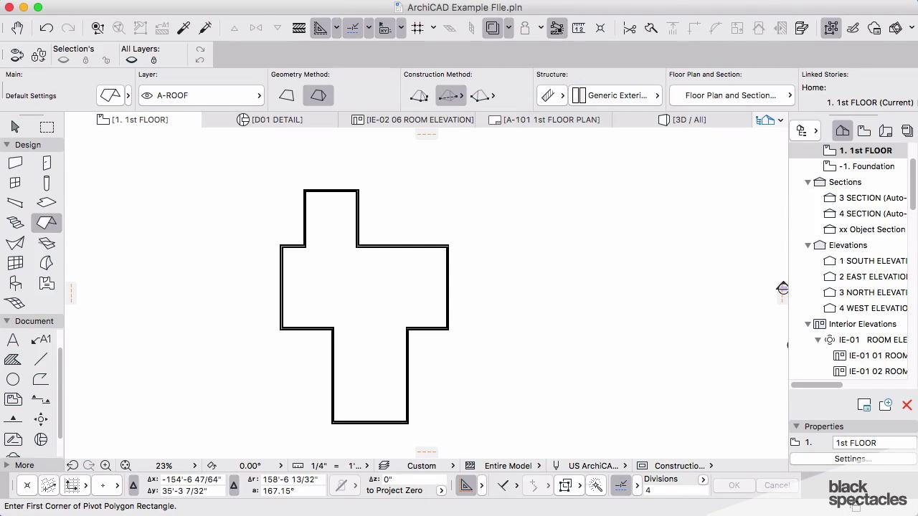
Set the roof to Multi-plane geometry, polygonal construction method and Composite structure
{"action": "left_click", "coordinate": [287, 96]}
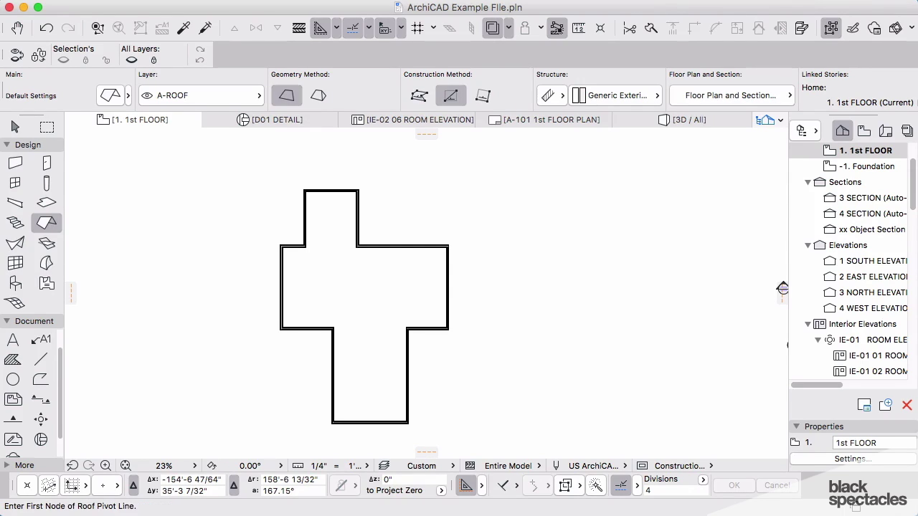
{"action": "left_click", "coordinate": [318, 95]}
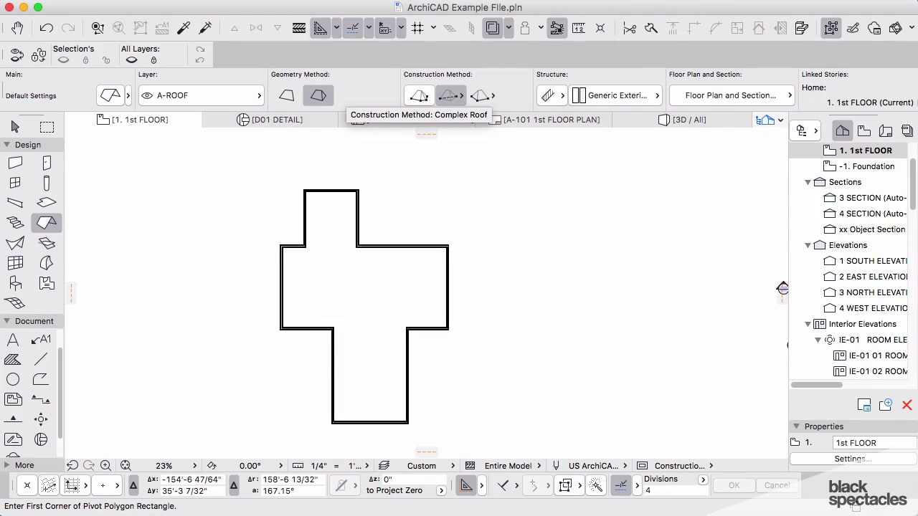
{"action": "left_click", "coordinate": [420, 95]}
{"action": "scroll", "coordinate": [419, 96], "scroll_direction": "right", "scroll_amount": 5}
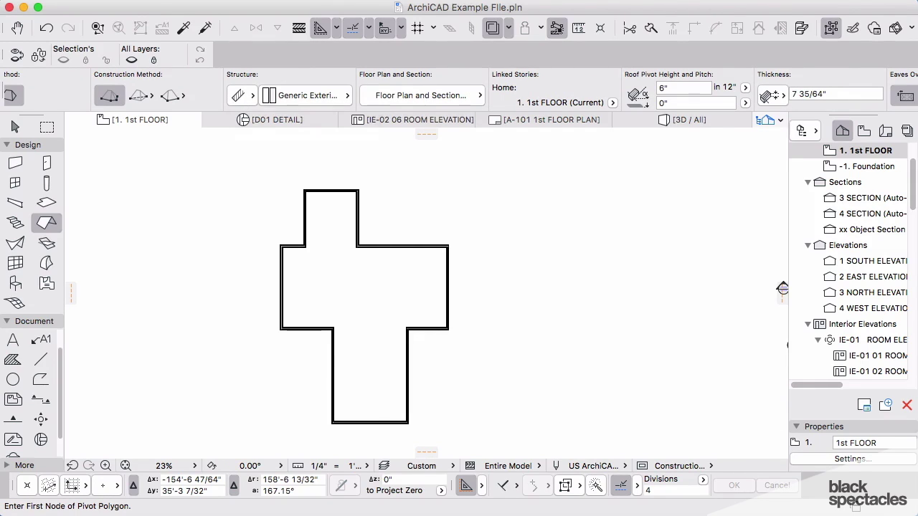
{"action": "left_click", "coordinate": [239, 96]}
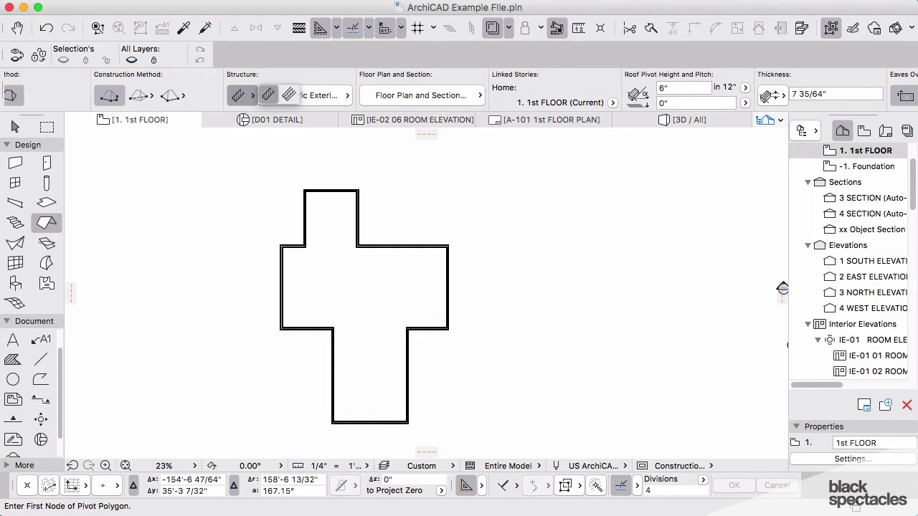
{"action": "left_click", "coordinate": [268, 95]}
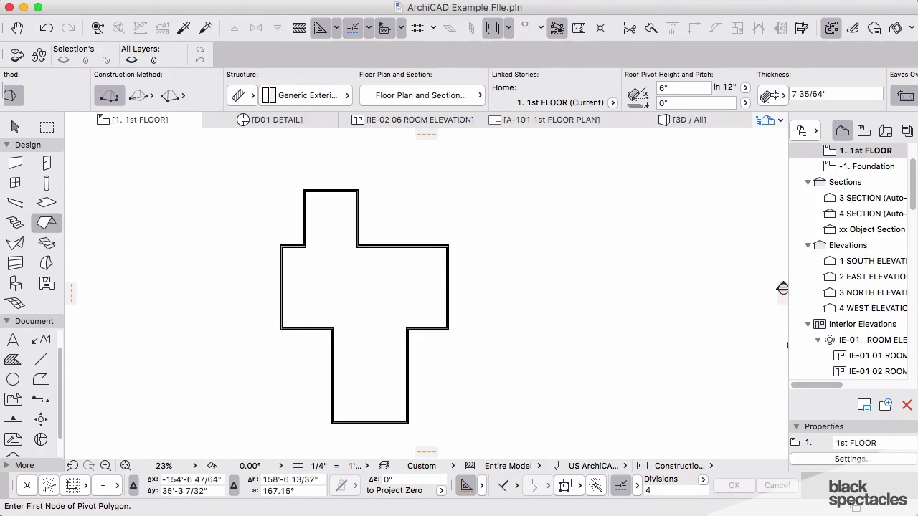
Give the roof a 3" in 12" pitch and a 12' pivot line elevation
{"action": "left_click", "coordinate": [685, 88]}
{"action": "key", "text": "super+a"}
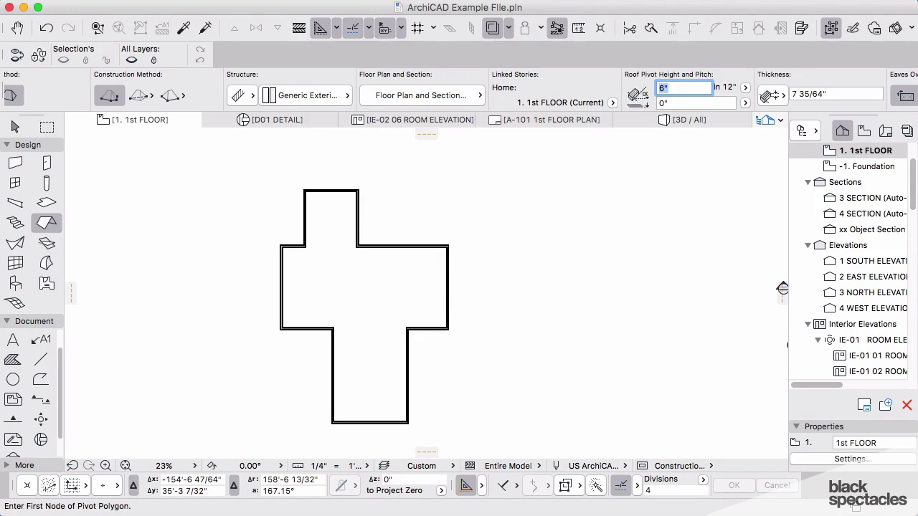
{"action": "type", "text": "3"}
{"action": "left_click", "coordinate": [670, 101]}
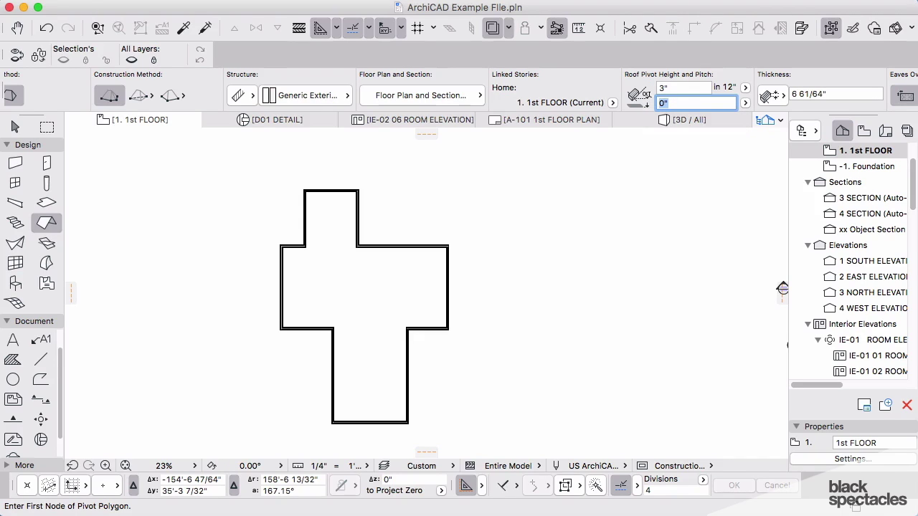
{"action": "type", "text": "12"}
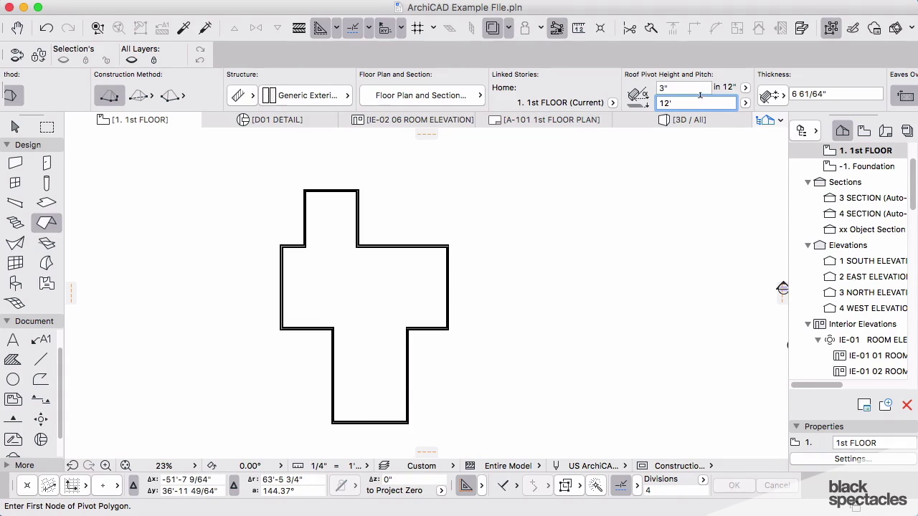
{"action": "scroll", "coordinate": [693, 104], "scroll_direction": "right", "scroll_amount": 3}
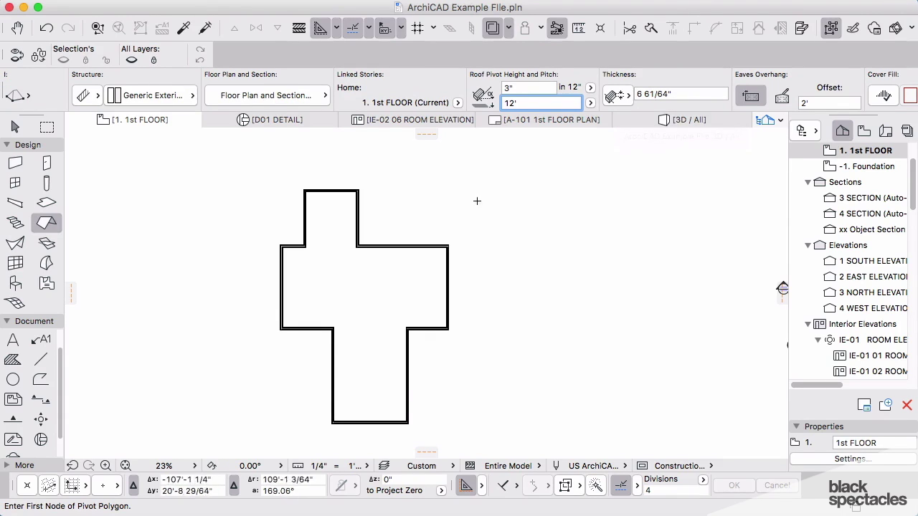
Use the magic wand on the cross-shaped walls to generate a multi-plane hipped roof
{"action": "scroll", "coordinate": [391, 248], "scroll_direction": "up", "scroll_amount": 3}
{"action": "scroll", "coordinate": [378, 243], "scroll_direction": "up", "scroll_amount": 5}
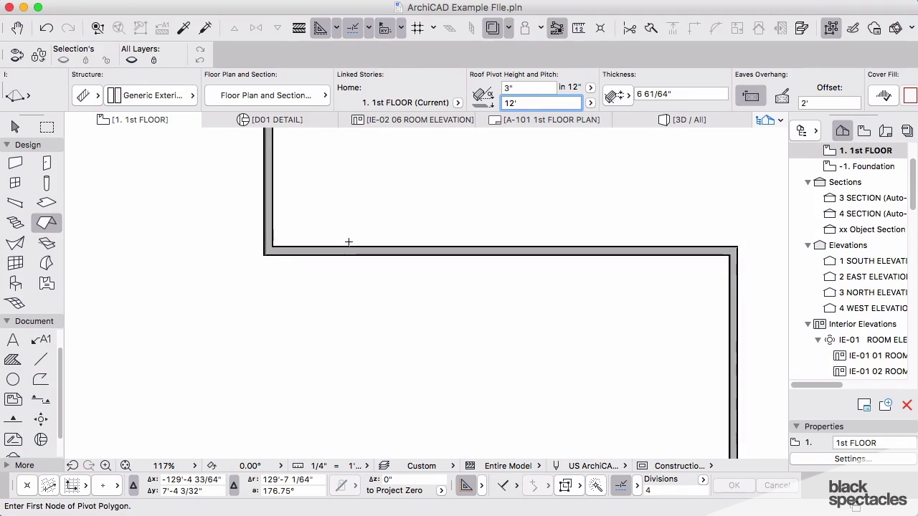
{"action": "scroll", "coordinate": [129, 93], "scroll_direction": "left", "scroll_amount": 3}
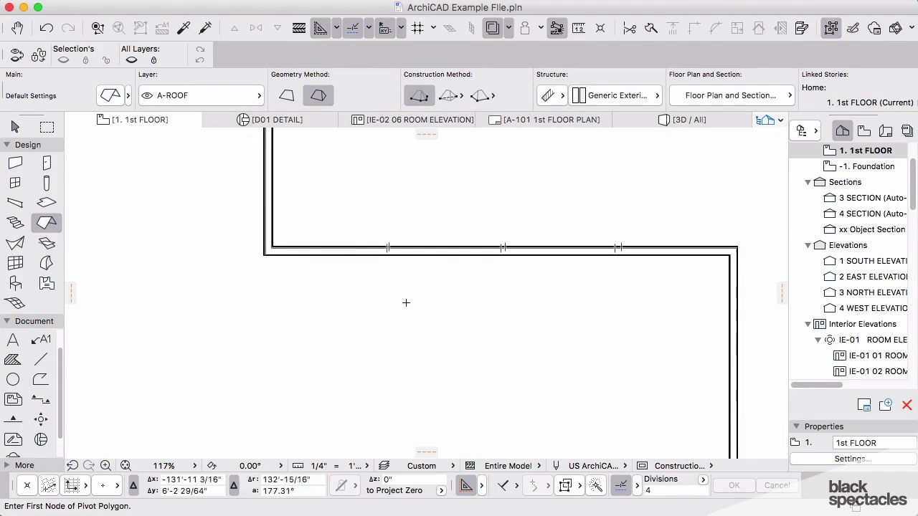
{"action": "left_click", "coordinate": [340, 249]}
{"action": "scroll", "coordinate": [340, 248], "scroll_direction": "down", "scroll_amount": 6}
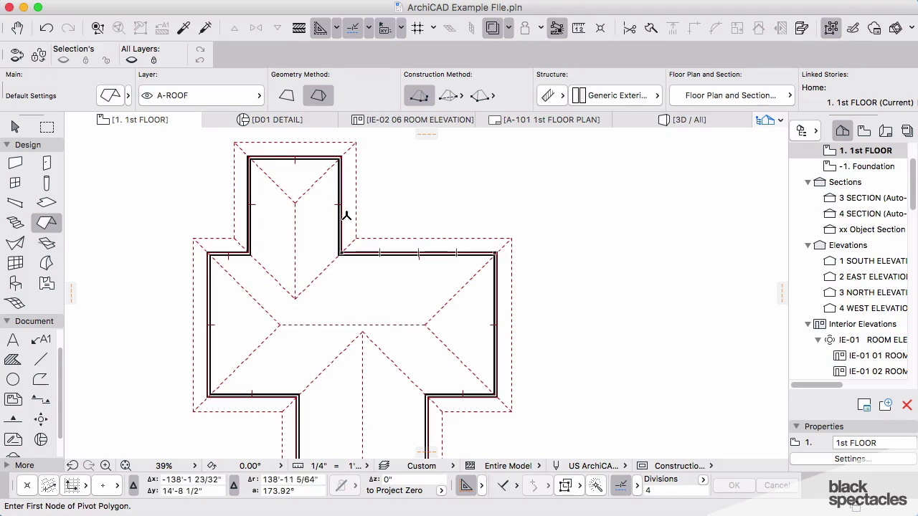
{"action": "scroll", "coordinate": [347, 268], "scroll_direction": "up", "scroll_amount": 8}
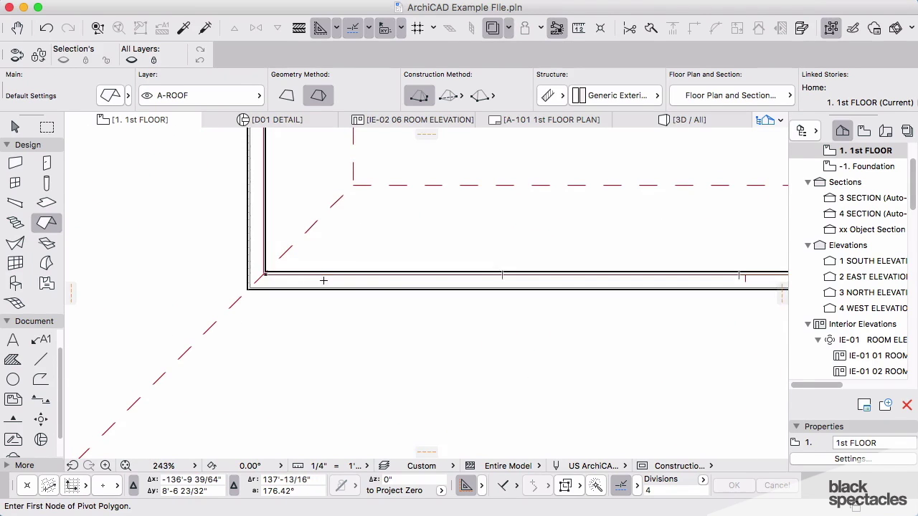
{"action": "scroll", "coordinate": [347, 269], "scroll_direction": "up", "scroll_amount": 3}
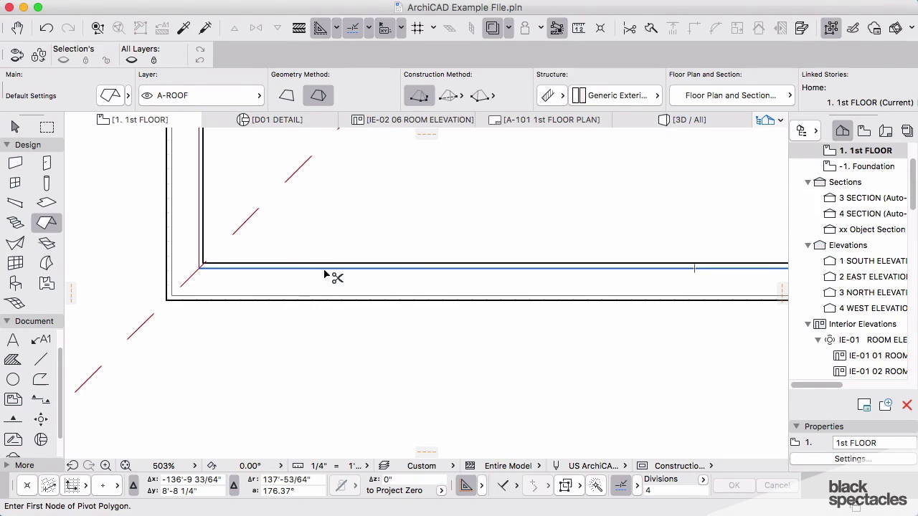
{"action": "key", "text": "super+z"}
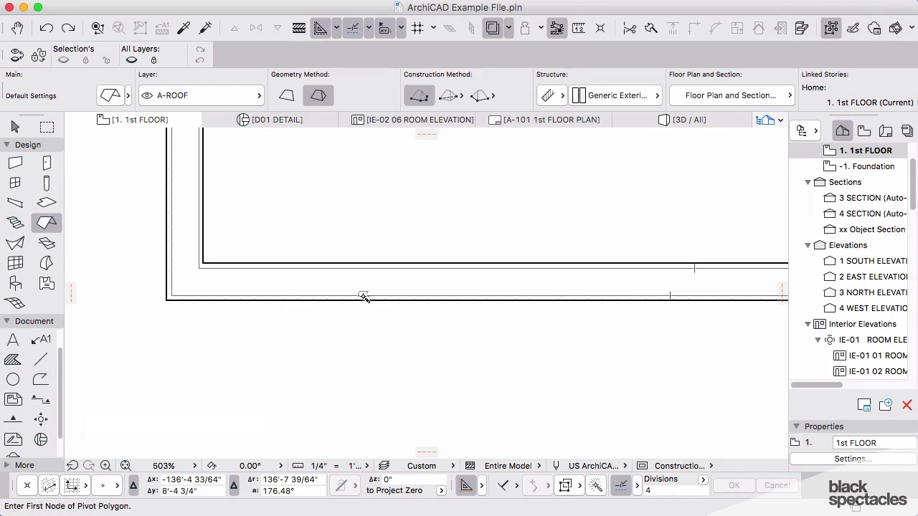
{"action": "key", "text": "super+shift+z"}
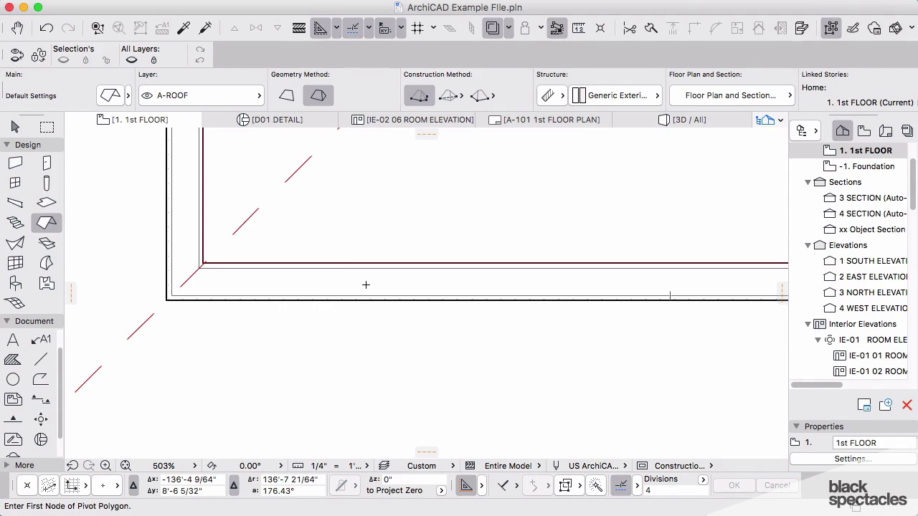
{"action": "key", "text": "super+z"}
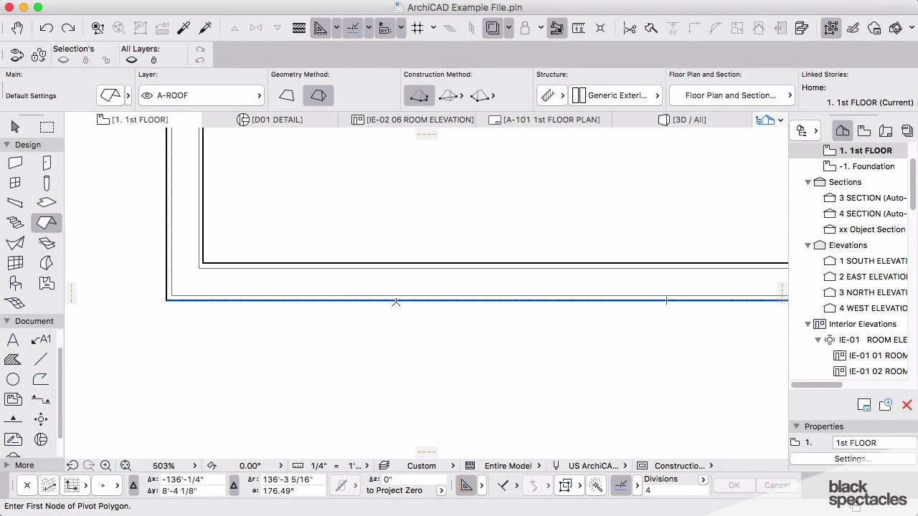
{"action": "key", "text": "super+shift+z"}
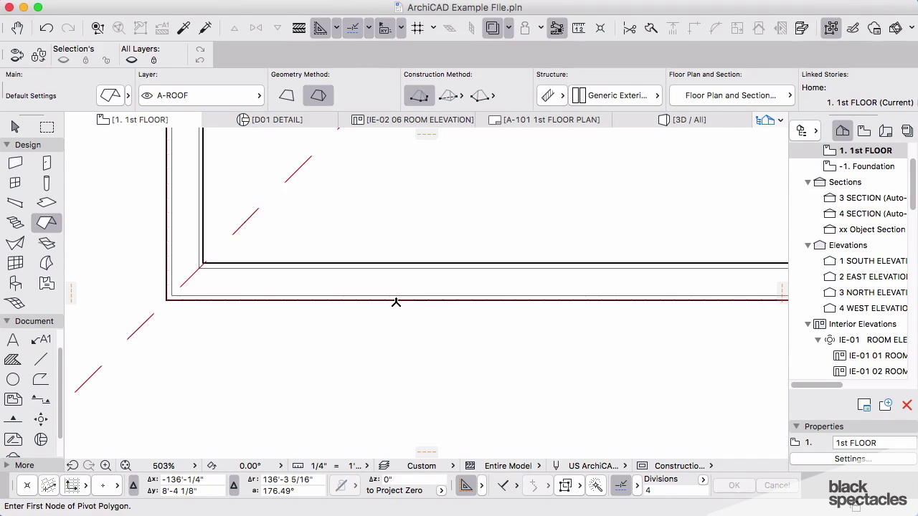
{"action": "scroll", "coordinate": [399, 308], "scroll_direction": "down", "scroll_amount": 5}
{"action": "scroll", "coordinate": [401, 311], "scroll_direction": "down", "scroll_amount": 8}
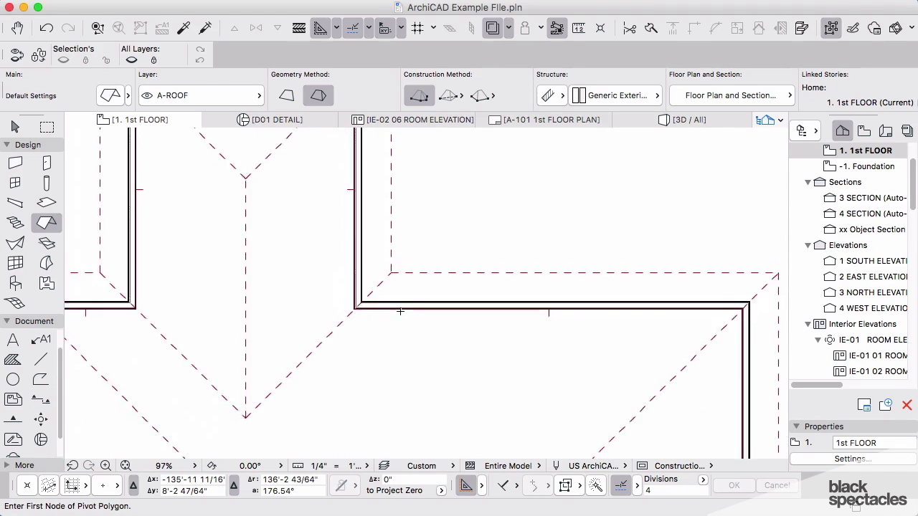
{"action": "scroll", "coordinate": [405, 316], "scroll_direction": "down", "scroll_amount": 3}
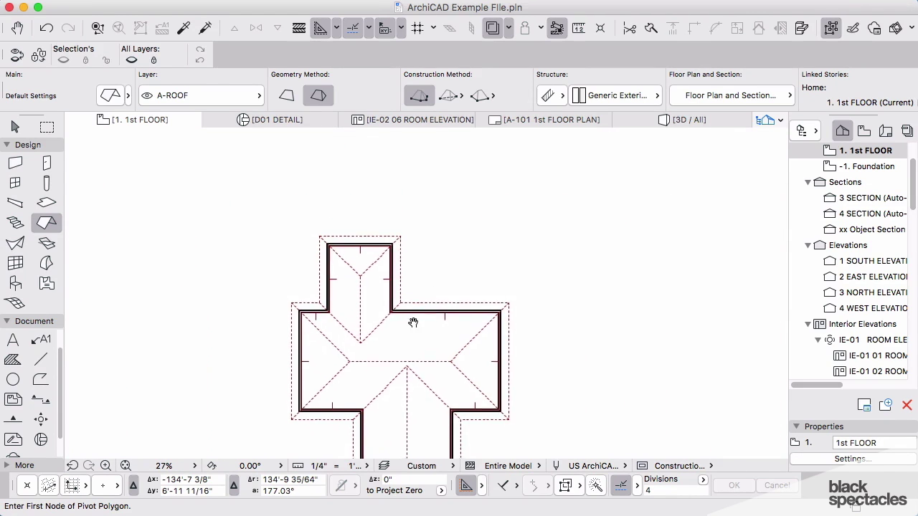
{"action": "middle_click_drag", "start_coordinate": [416, 322], "coordinate": [413, 253]}
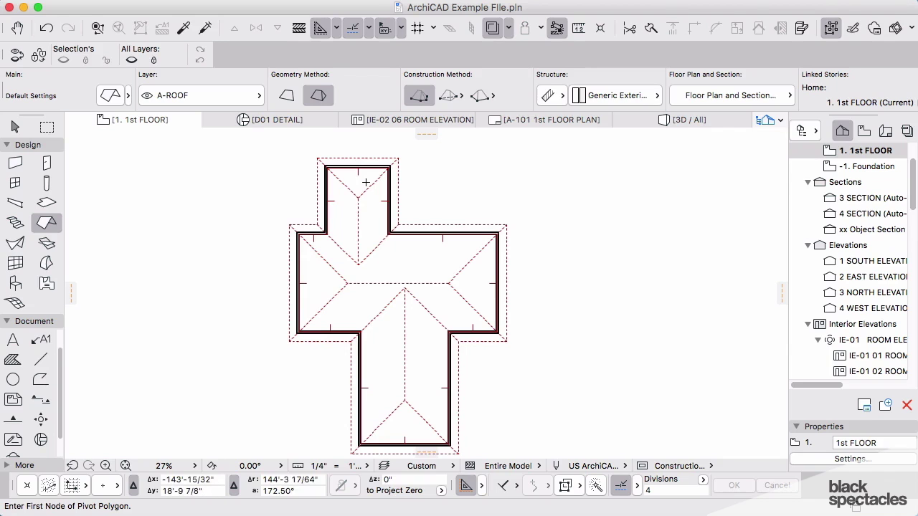
{"action": "scroll", "coordinate": [462, 98], "scroll_direction": "right", "scroll_amount": 6}
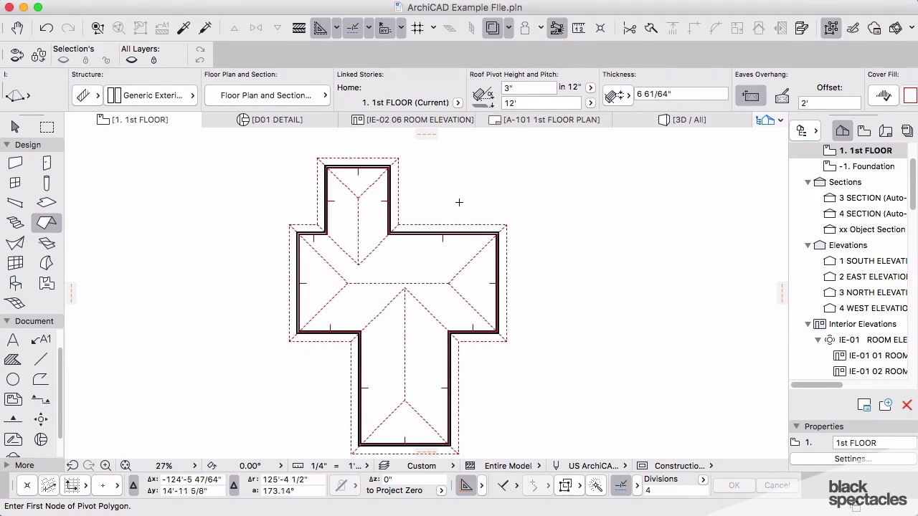
{"action": "scroll", "coordinate": [460, 199], "scroll_direction": "down", "scroll_amount": 3}
{"action": "left_click_drag", "start_coordinate": [548, 174], "coordinate": [304, 396], "text": "super"}
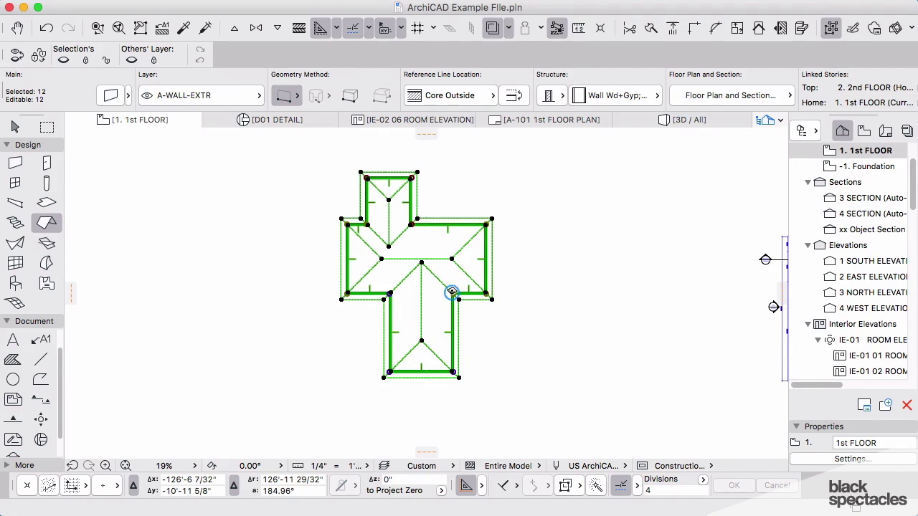
Open the selected walls and roof in 3D with F5 and orbit to an elevated perspective
{"action": "key", "text": "F5"}
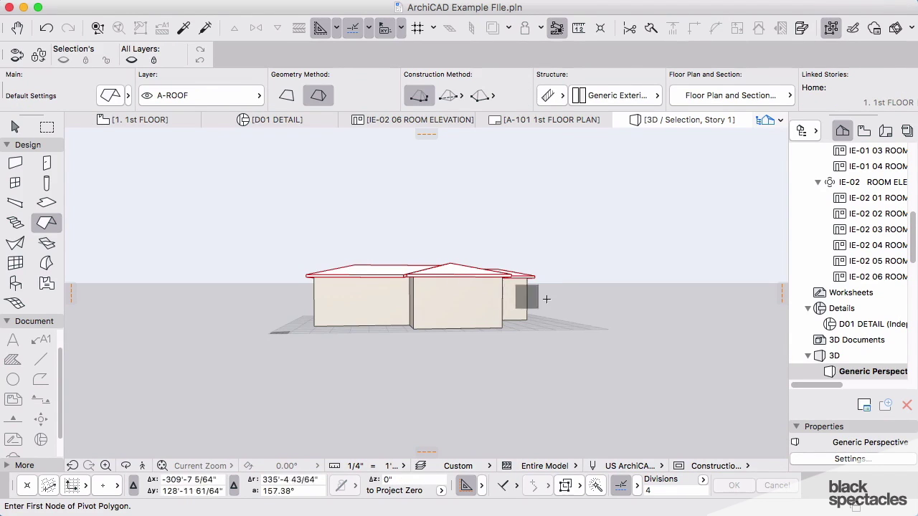
{"action": "middle_click_drag", "start_coordinate": [586, 299], "coordinate": [628, 311], "text": "shift"}
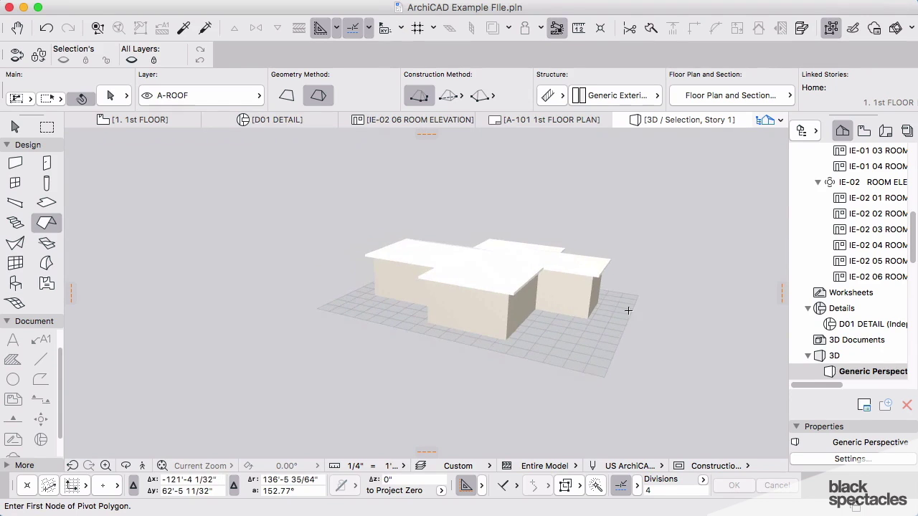
{"action": "scroll", "coordinate": [614, 287], "scroll_direction": "up", "scroll_amount": 10}
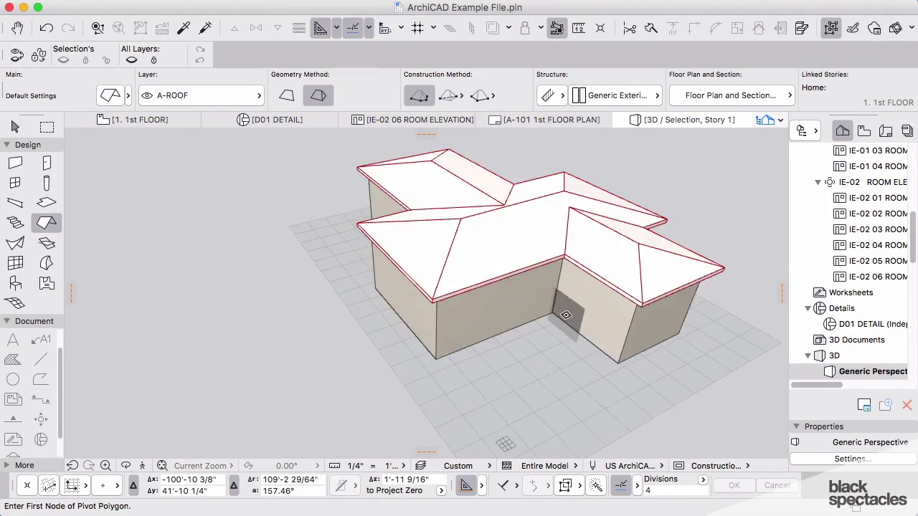
{"action": "middle_click_drag", "start_coordinate": [566, 315], "coordinate": [473, 316], "text": "shift"}
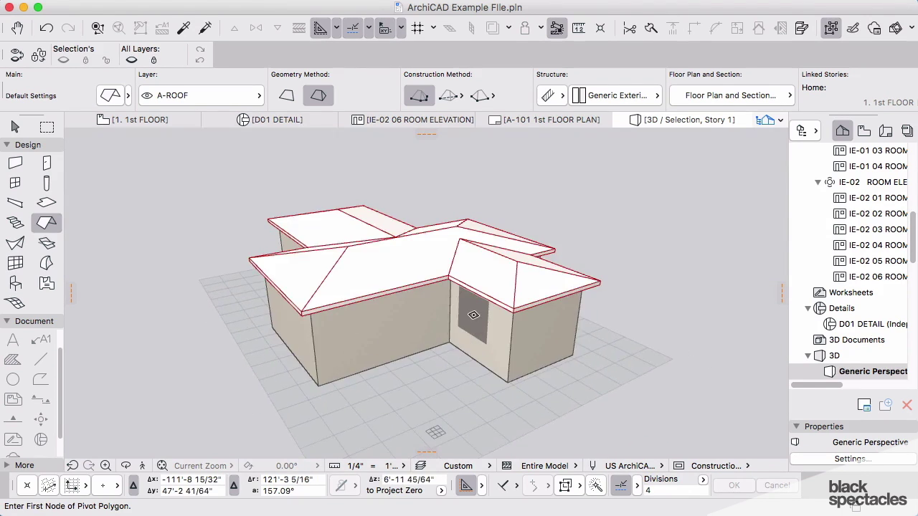